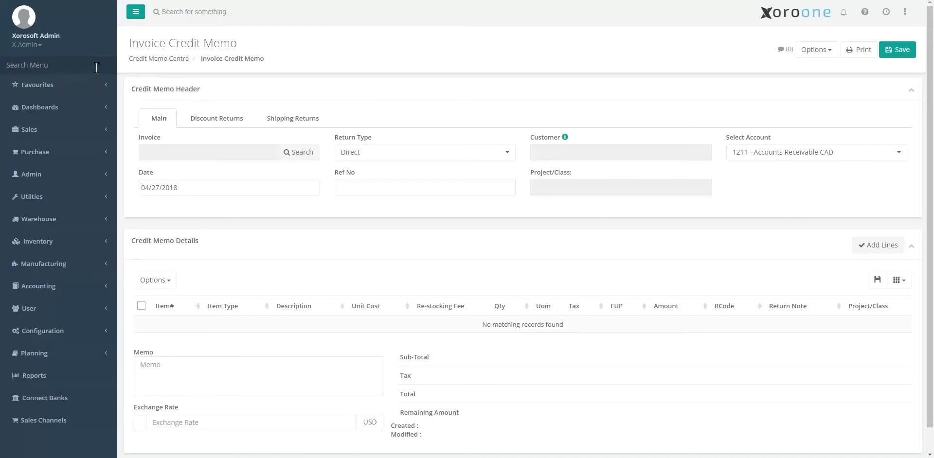
# Search the navigation menu for "credit mem" and open the Invoice Credit Memo page.
pyautogui.click(97, 65)
pyautogui.write('credit mem')
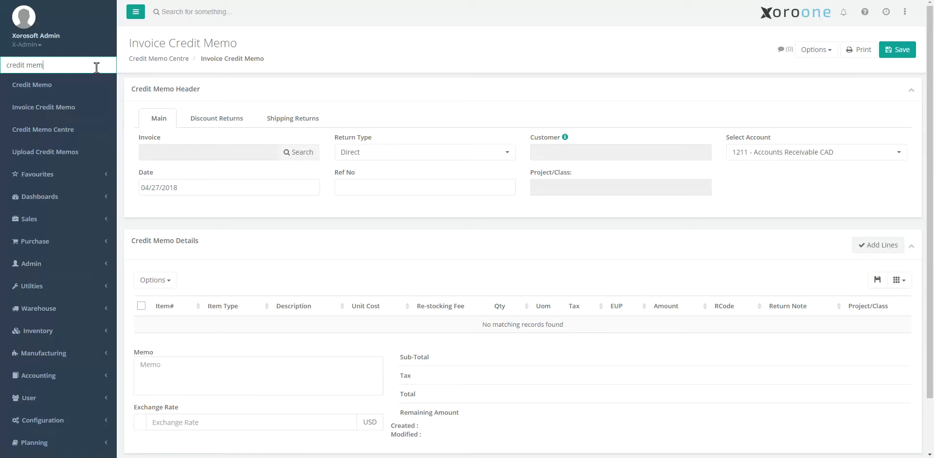
pyautogui.press('Down')
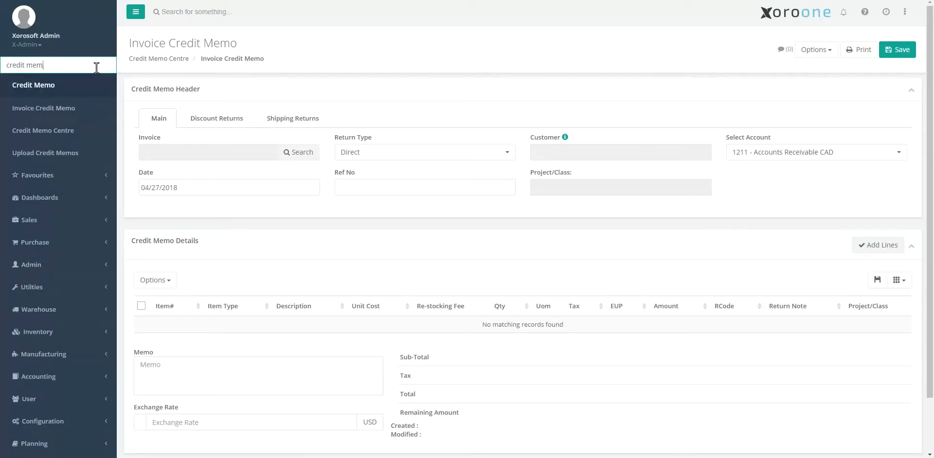
pyautogui.press('Down')
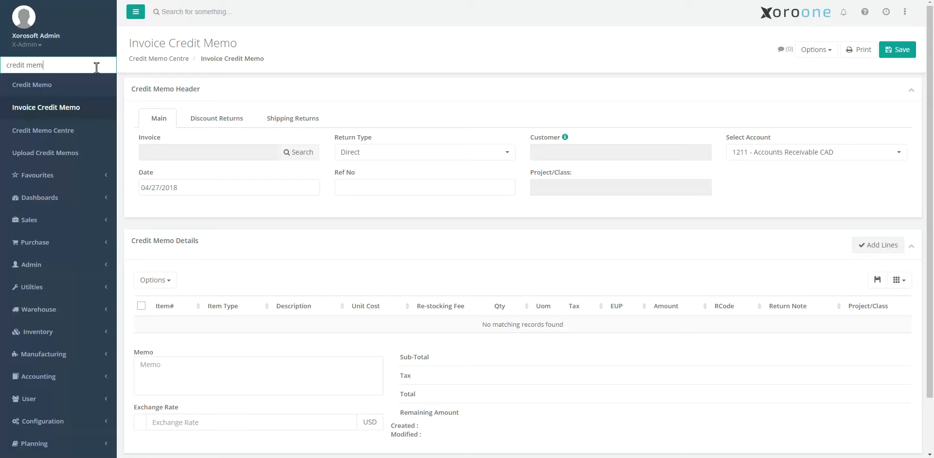
pyautogui.press('Up')
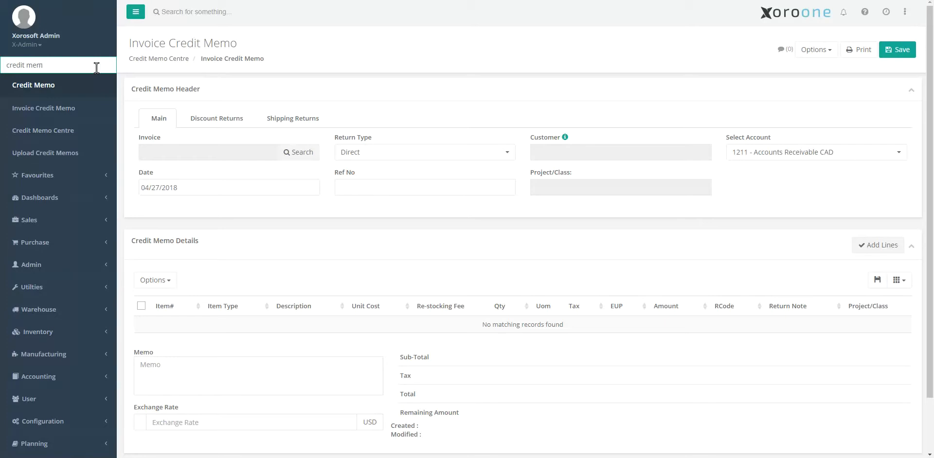
pyautogui.click(51, 113)
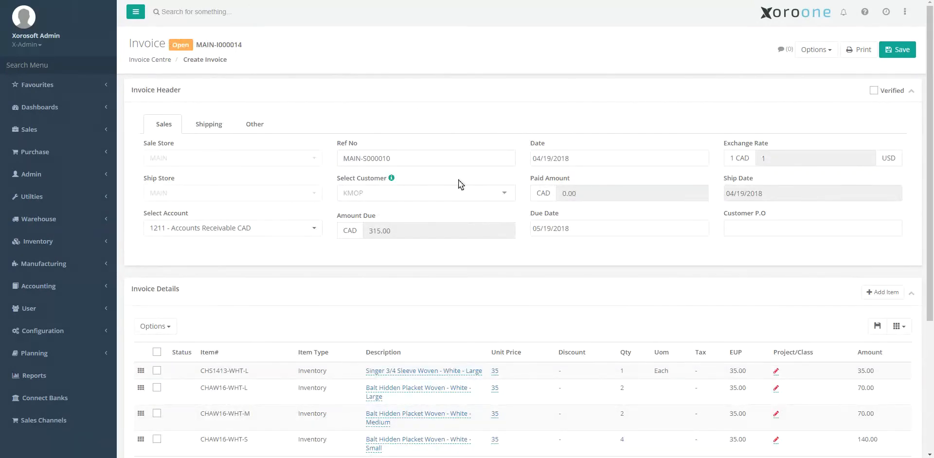
# Review the source invoice, then start the credit memo's invoice search with MAIN as both return inventory store and sale store.
pyautogui.scroll(-3, 392, 258)
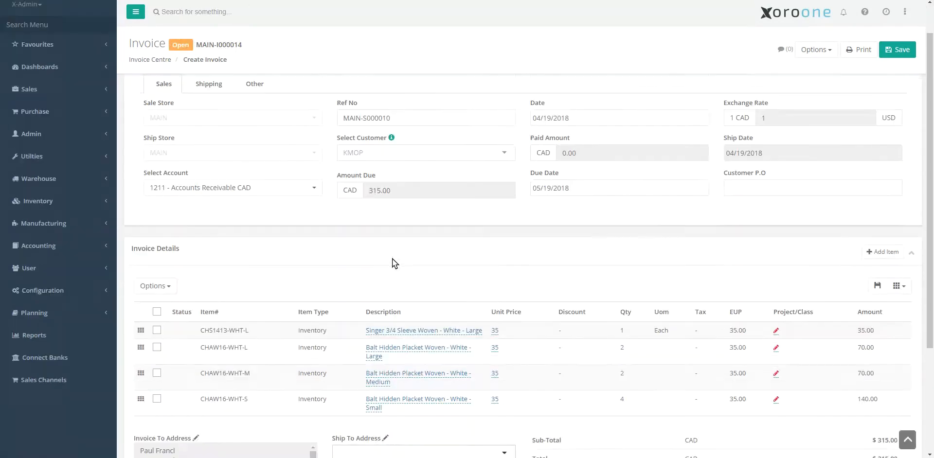
pyautogui.scroll(3, 596, 357)
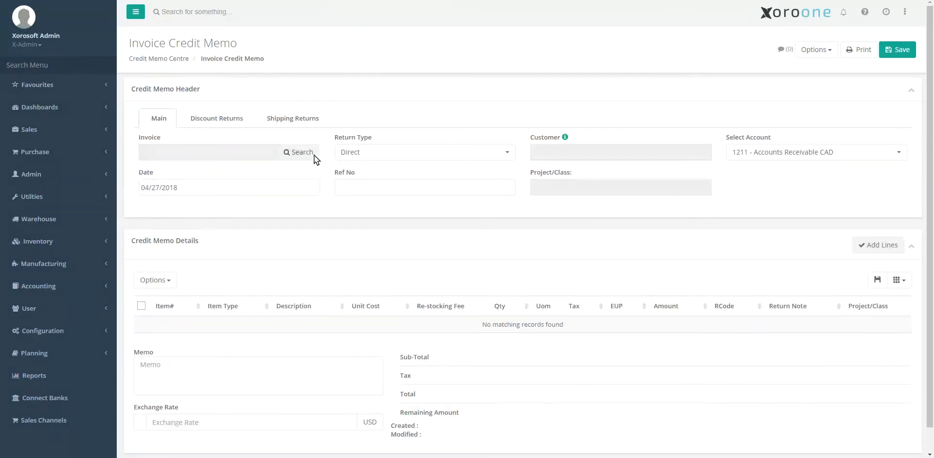
pyautogui.click(308, 154)
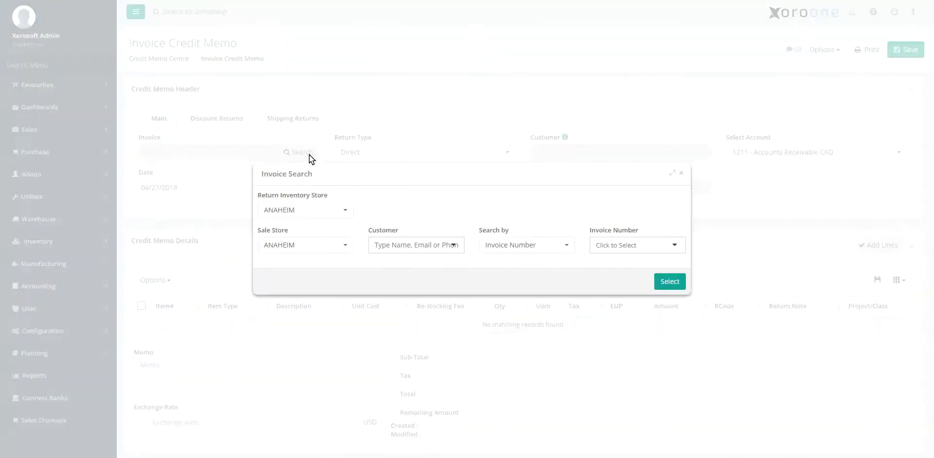
pyautogui.click(345, 212)
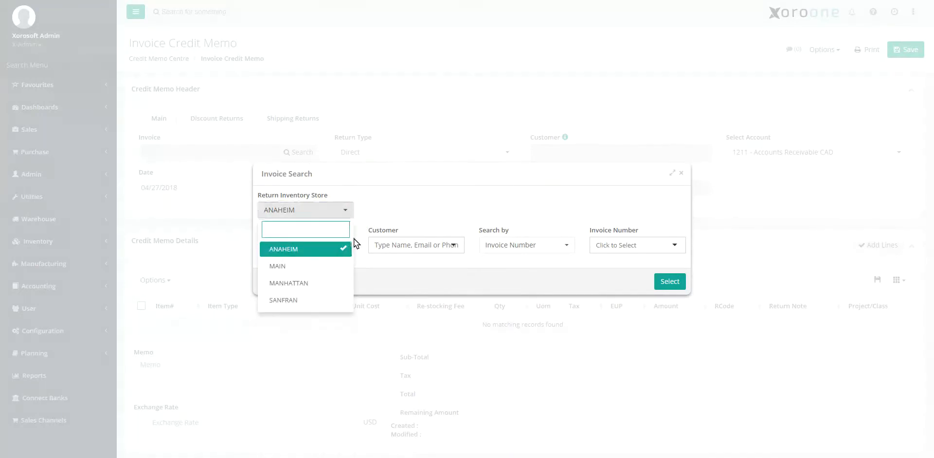
pyautogui.click(347, 266)
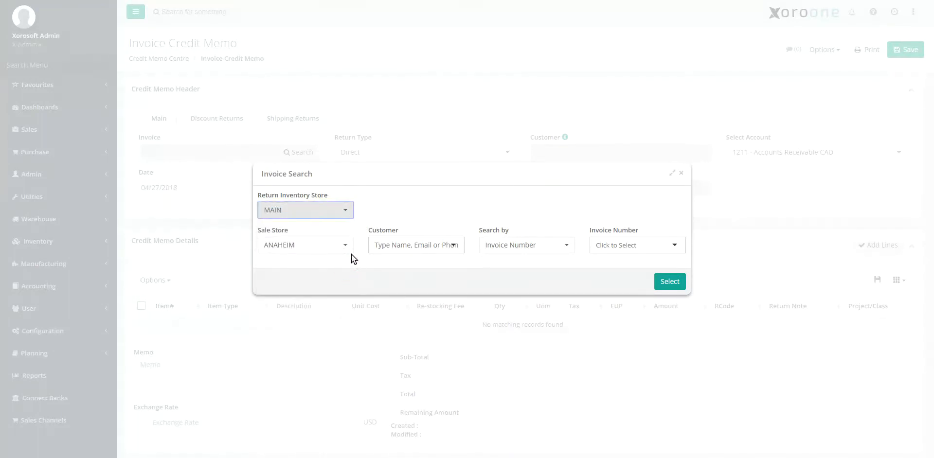
pyautogui.click(292, 246)
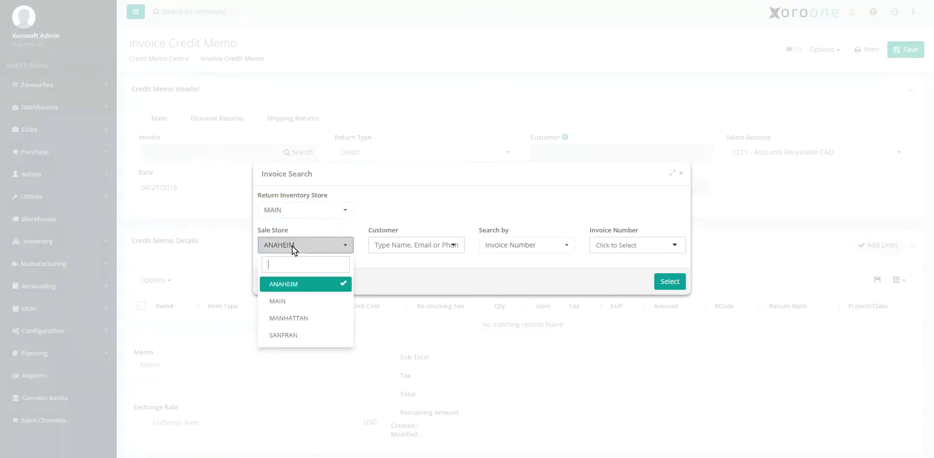
pyautogui.click(306, 299)
# Choose customer KMOP and load invoice MAIN-I000014 into the credit memo.
pyautogui.click(394, 244)
pyautogui.write('k')
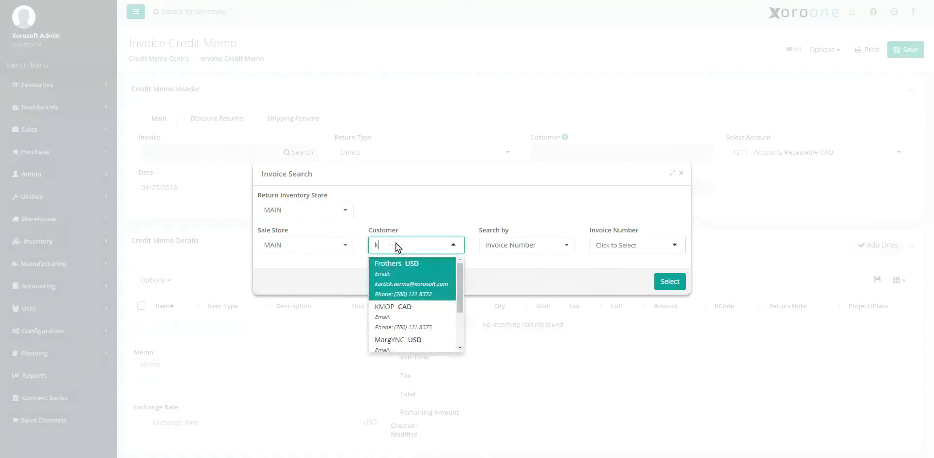
pyautogui.click(399, 267)
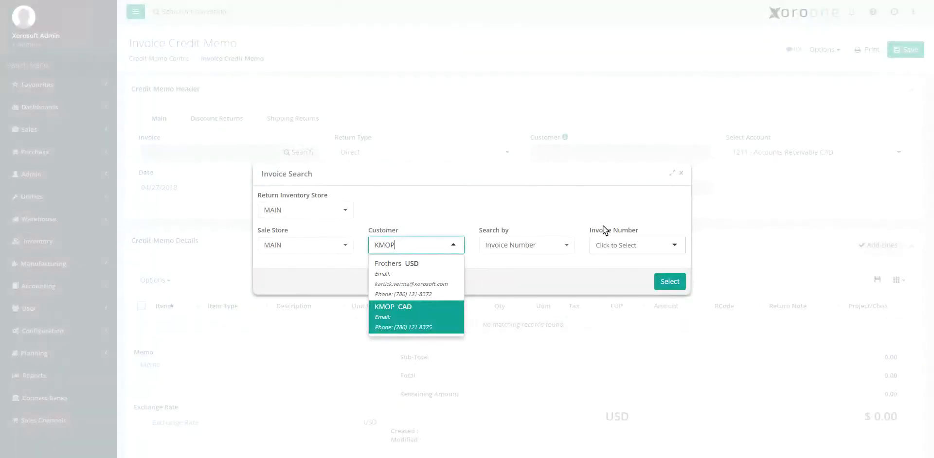
pyautogui.click(613, 248)
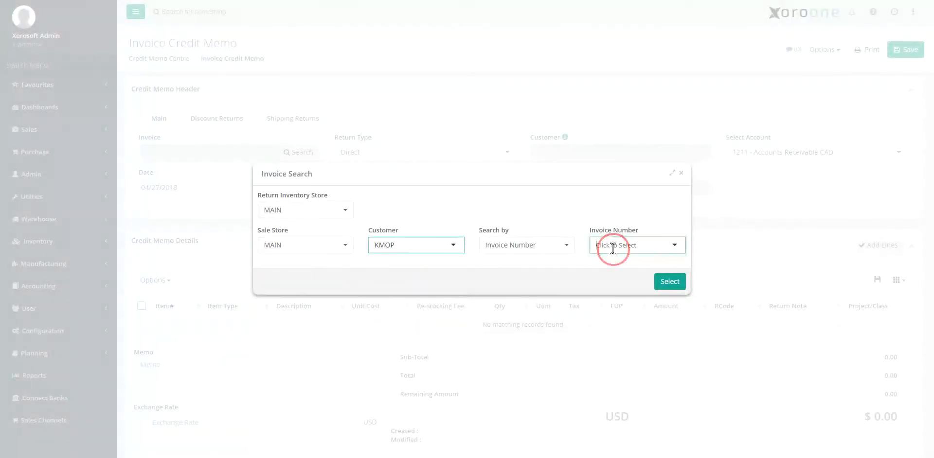
pyautogui.write('14')
pyautogui.click(621, 263)
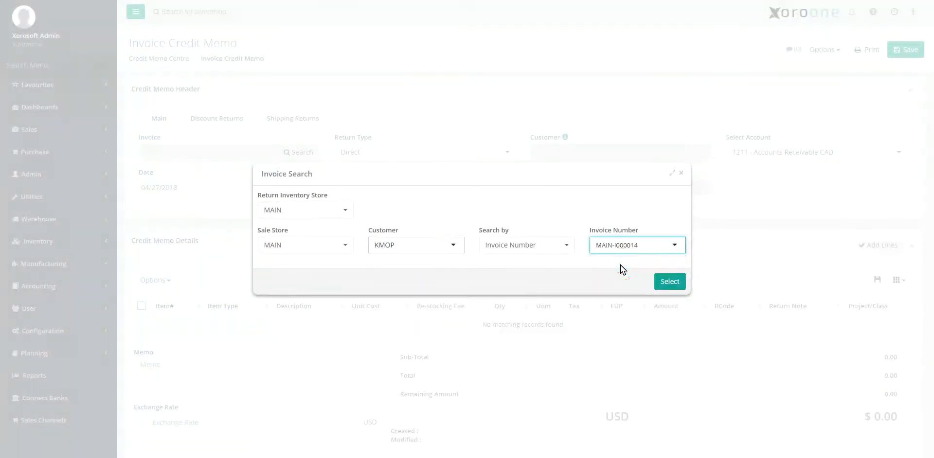
pyautogui.click(660, 281)
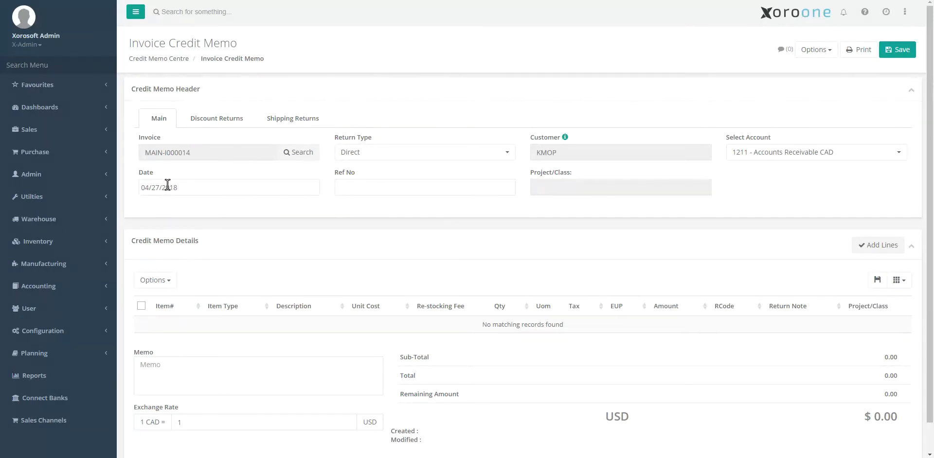
# Bring up the invoice lines available to credit and set the return code of item CHS1413-WHT-L to DG.
pyautogui.click(871, 244)
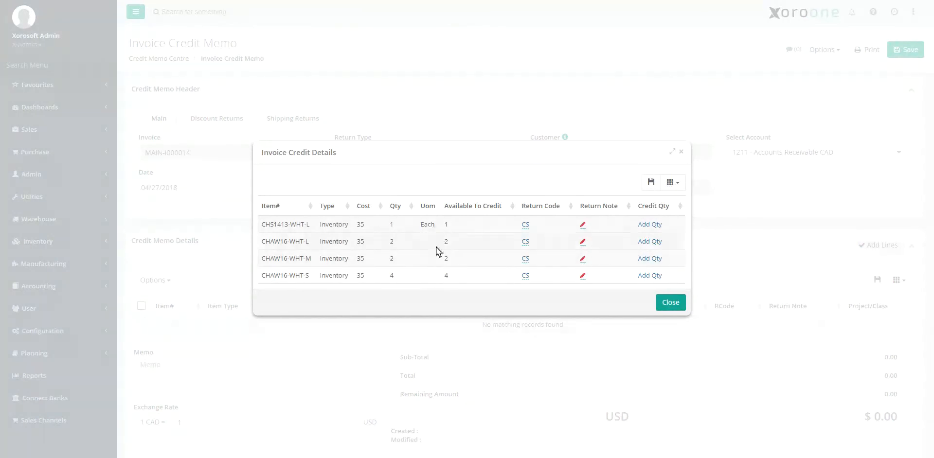
pyautogui.click(526, 227)
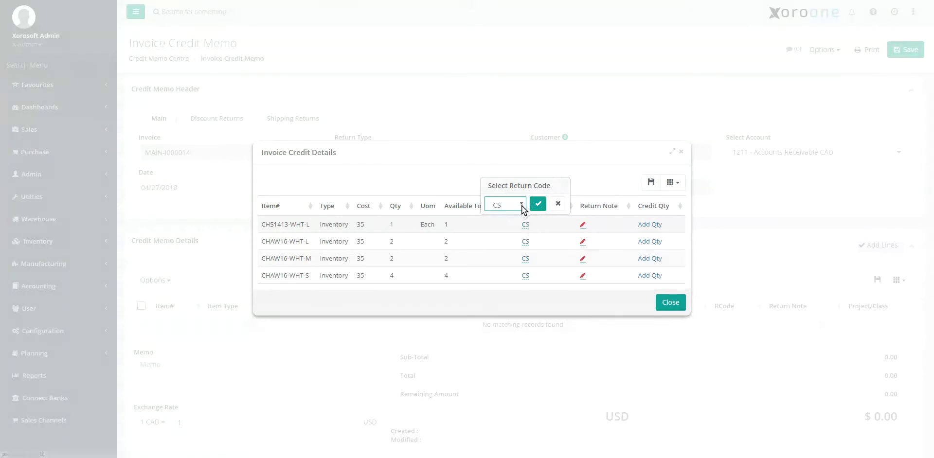
pyautogui.click(522, 205)
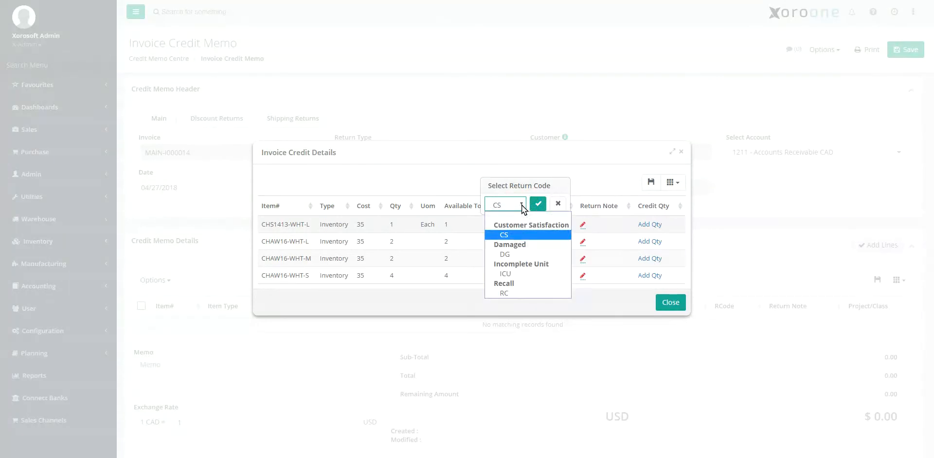
pyautogui.click(521, 255)
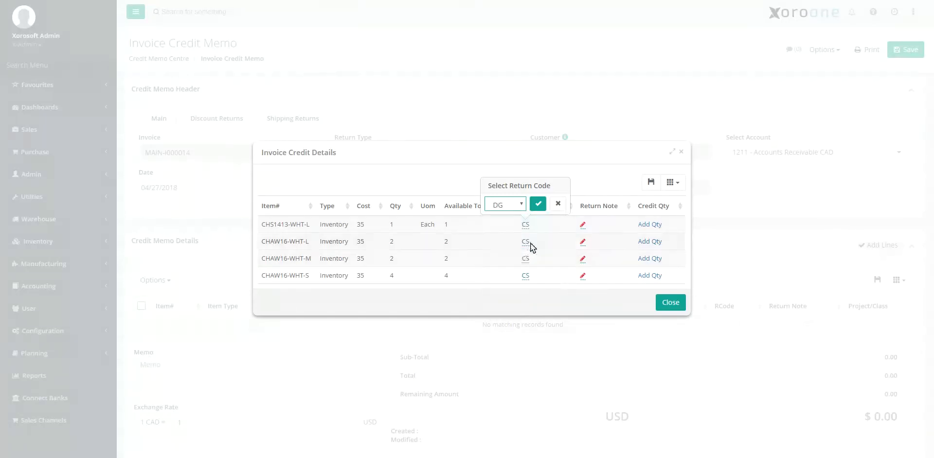
pyautogui.click(537, 203)
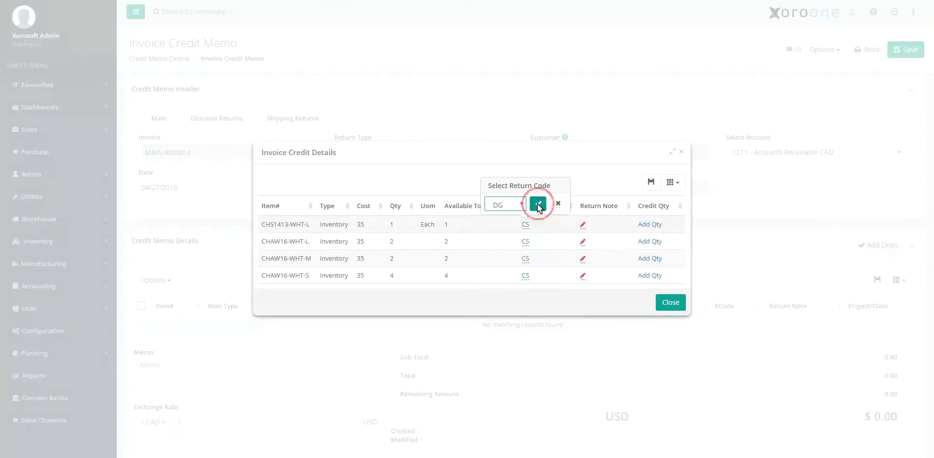
# Credit a quantity of 1 of item CHS1413-WHT-L to location MAIN-DMG-LOC and return to the credit memo.
pyautogui.click(656, 225)
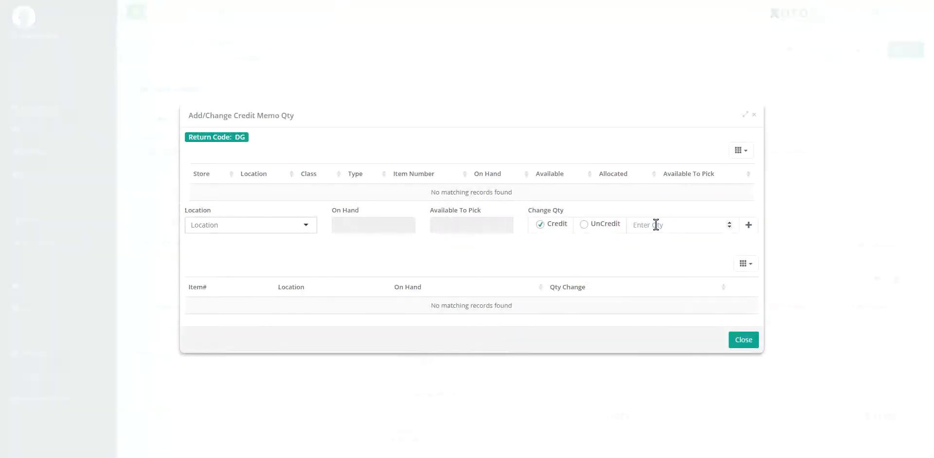
pyautogui.click(243, 225)
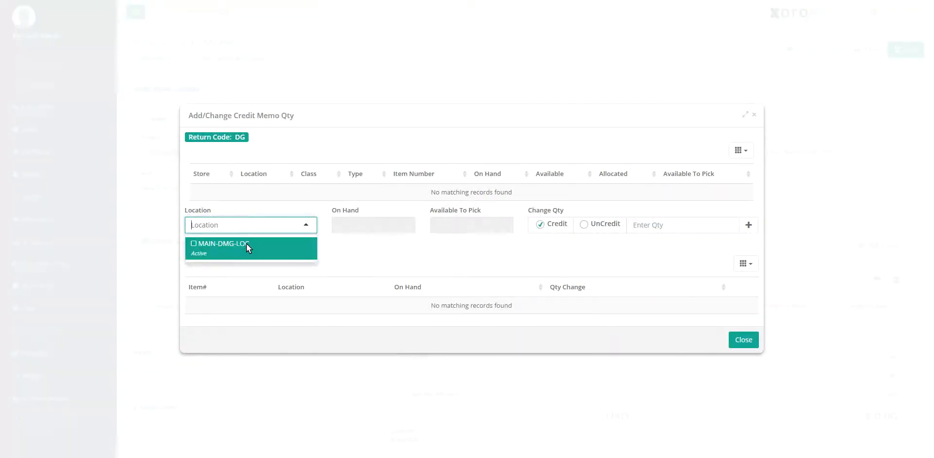
pyautogui.click(246, 246)
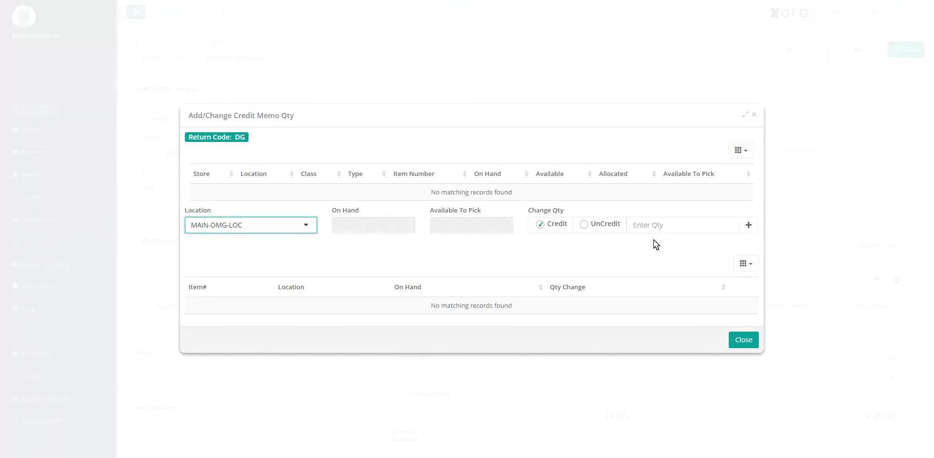
pyautogui.click(664, 226)
pyautogui.write('1')
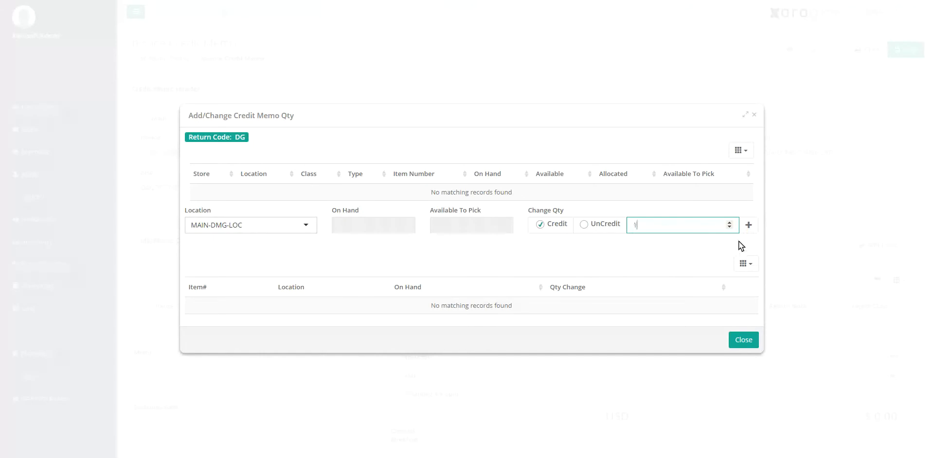
pyautogui.click(748, 226)
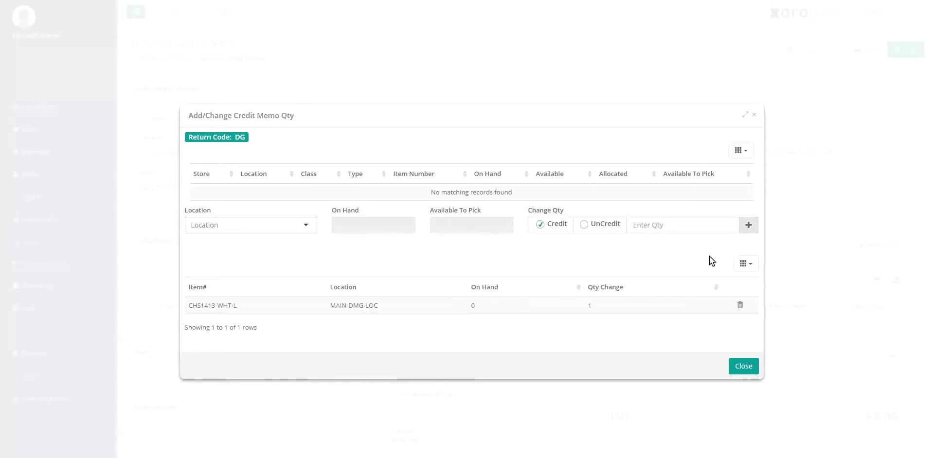
pyautogui.click(744, 366)
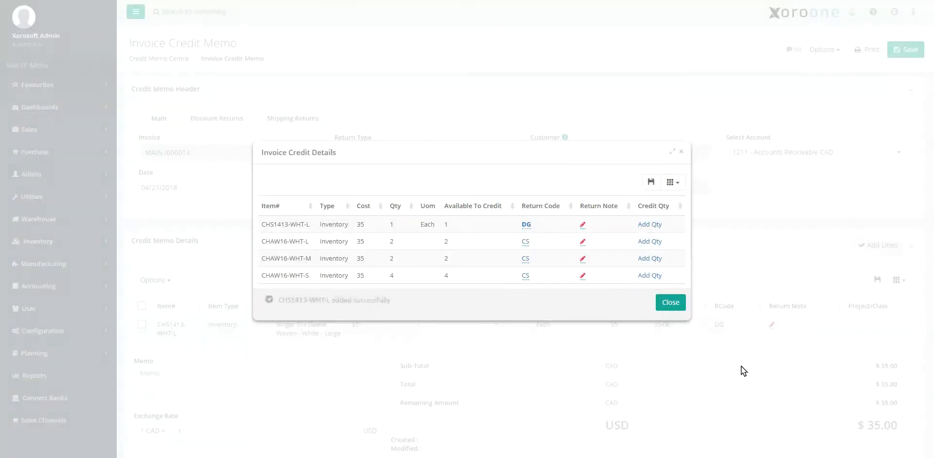
pyautogui.click(670, 303)
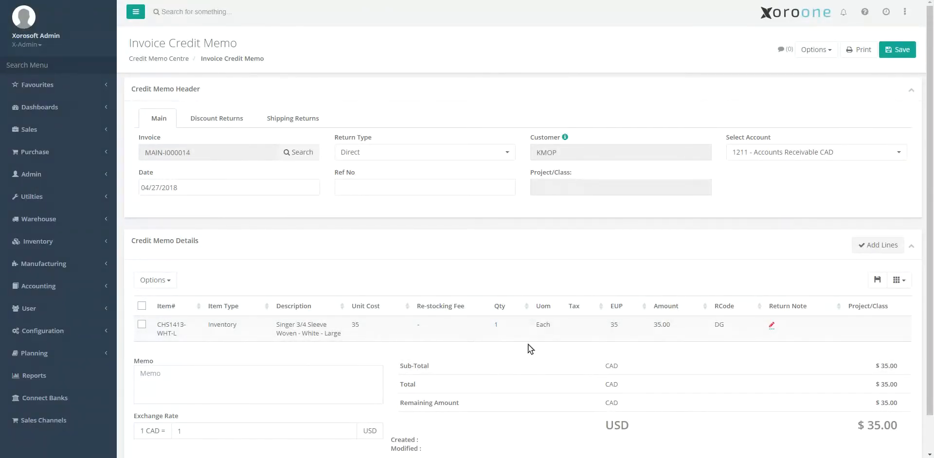
# Save and create the credit memo, and view its Discount Returns and Shipping Returns details.
pyautogui.scroll(-1, 428, 331)
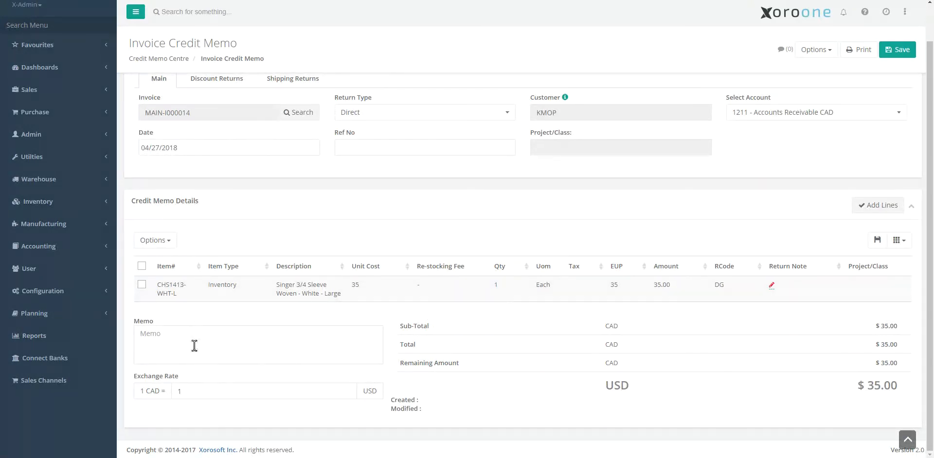
pyautogui.scroll(1, 204, 329)
pyautogui.scroll(1, 205, 329)
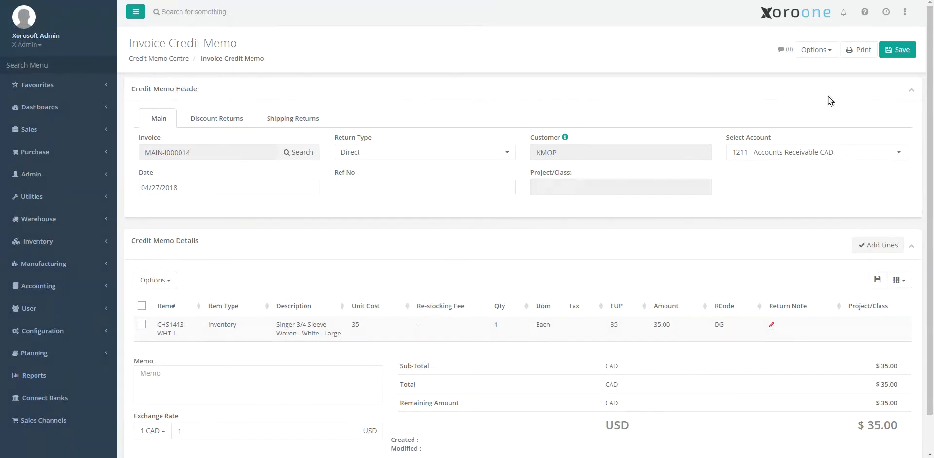
pyautogui.click(885, 51)
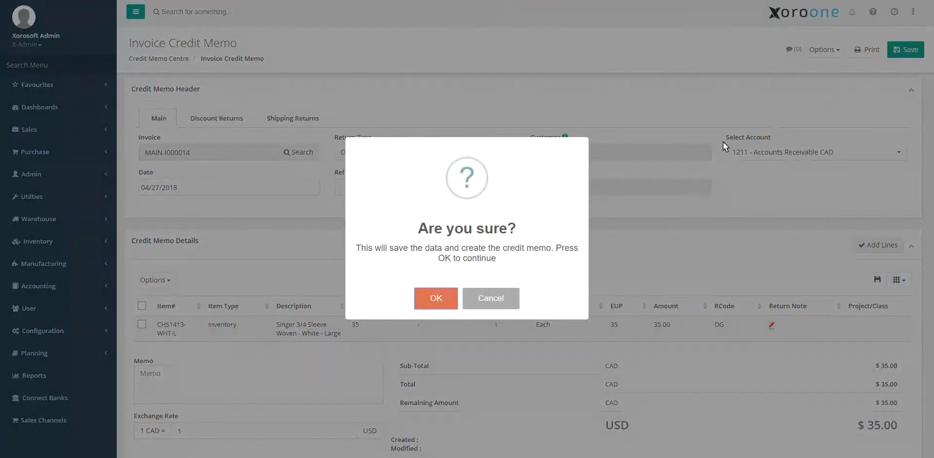
pyautogui.click(436, 299)
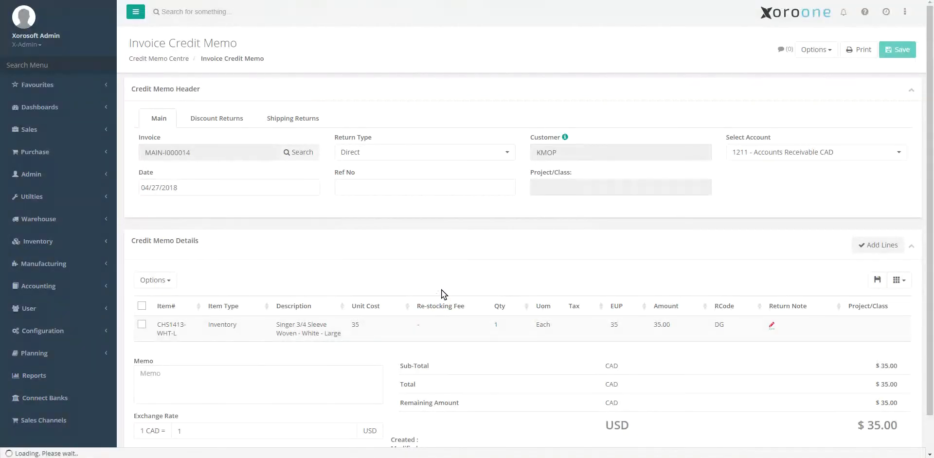
pyautogui.click(220, 122)
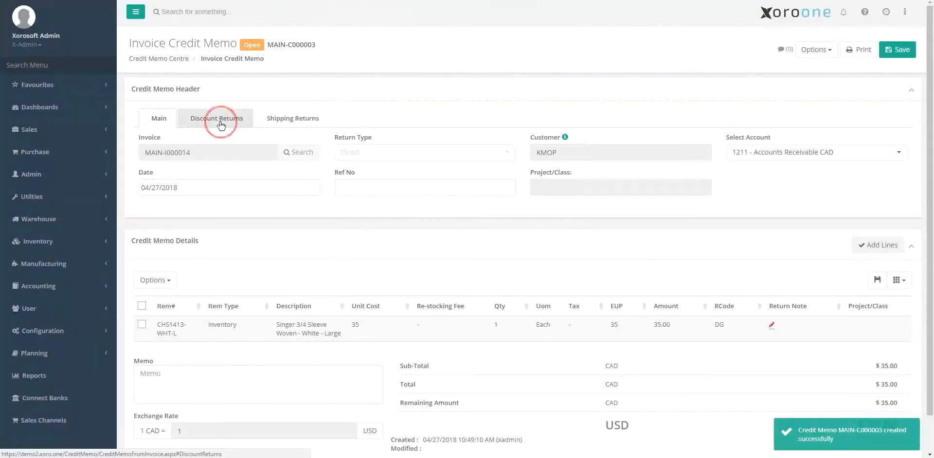
pyautogui.click(271, 119)
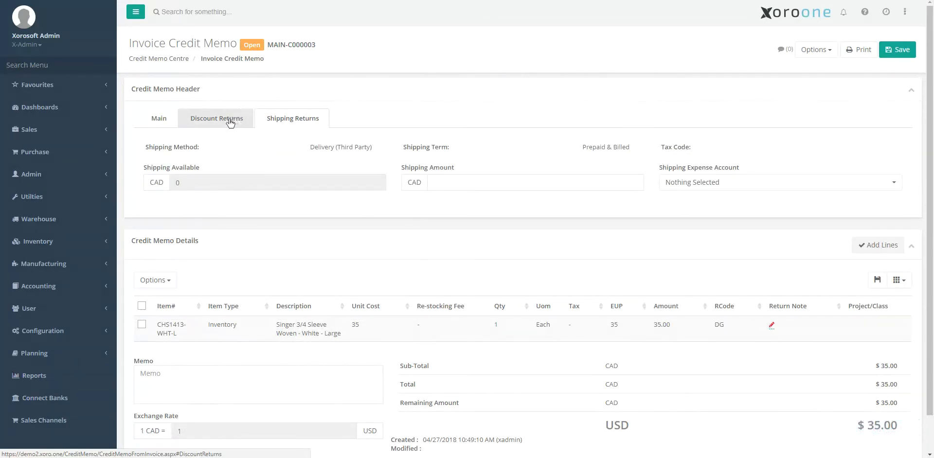
# Search the navigation for "cred", open a blank Credit Memo form and show the R Code choices for its item line.
pyautogui.click(83, 67)
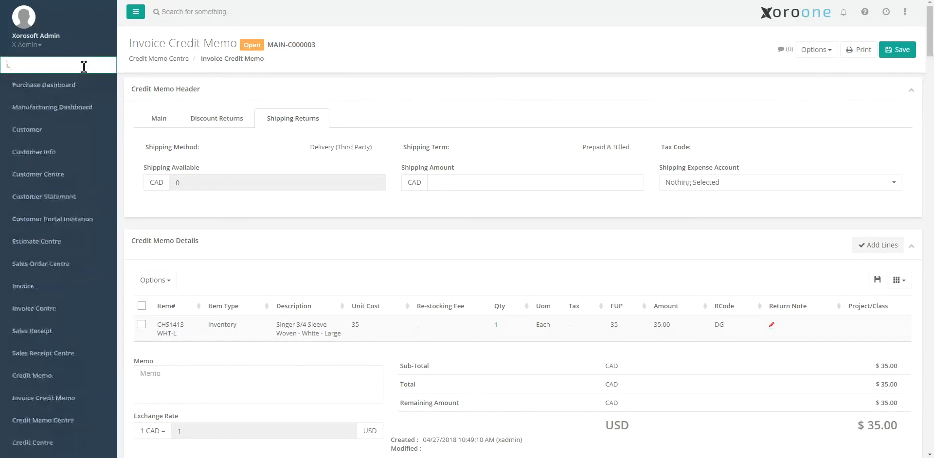
pyautogui.write('cred')
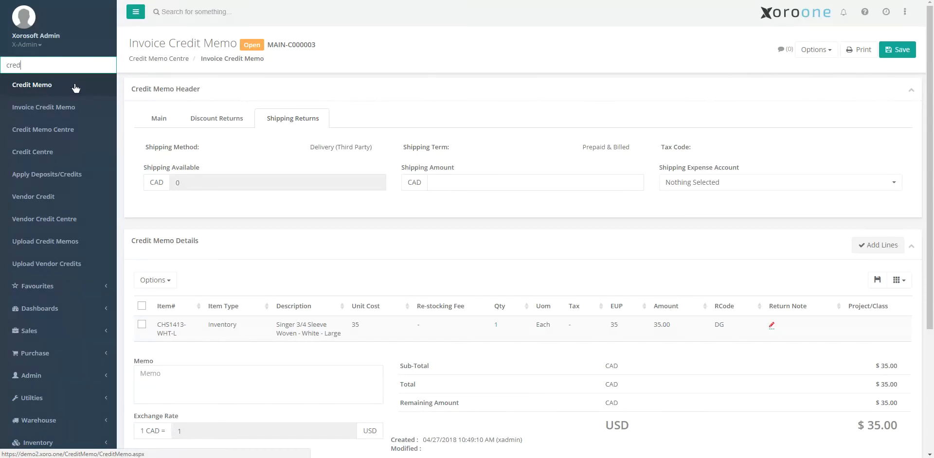
pyautogui.click(76, 87)
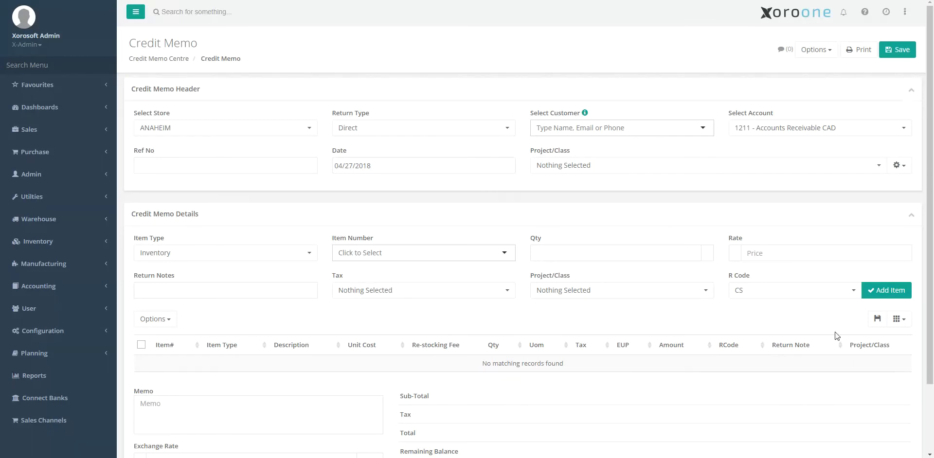
pyautogui.click(817, 299)
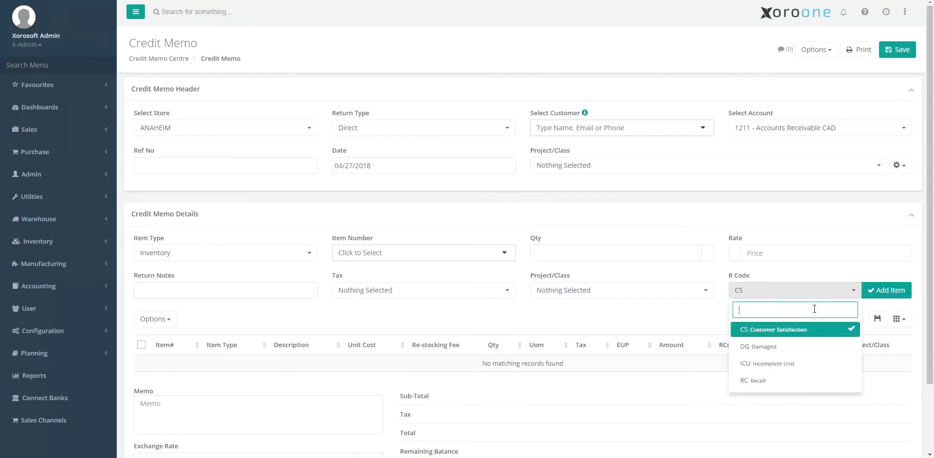